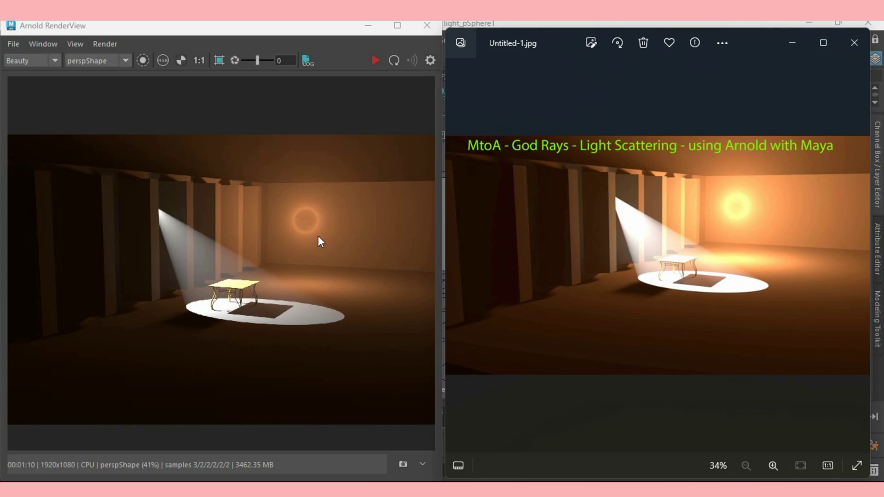
Close the reference image and the finished Arnold render to get back to the scene
{"action": "left_click", "coordinate": [852, 45]}
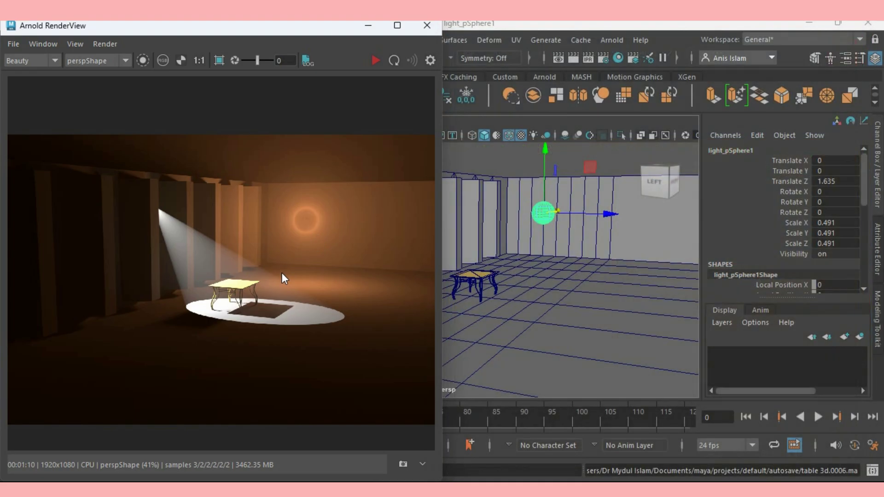
{"action": "left_click", "coordinate": [417, 27]}
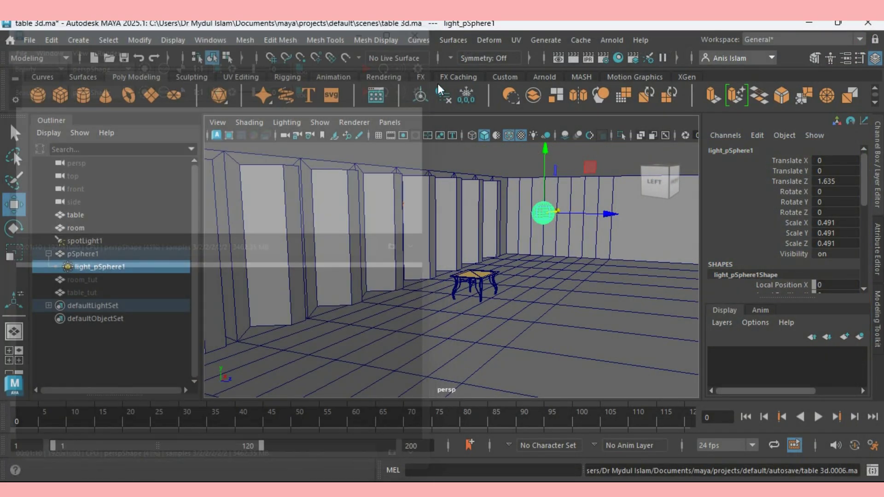
{"action": "left_click", "coordinate": [541, 253]}
{"action": "left_click_drag", "start_coordinate": [541, 253], "coordinate": [509, 262], "text": "alt"}
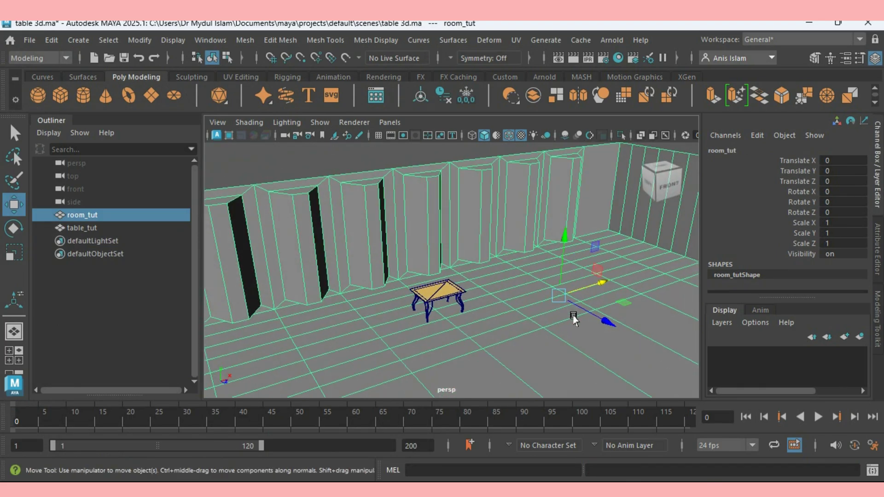
{"action": "left_click_drag", "start_coordinate": [604, 324], "coordinate": [380, 259]}
{"action": "right_click_drag", "start_coordinate": [582, 296], "coordinate": [551, 346], "text": "alt"}
{"action": "mouse_move", "coordinate": [551, 345]}
{"action": "left_mouse_down", "text": "alt"}
{"action": "mouse_move", "coordinate": [510, 351]}
{"action": "mouse_move", "coordinate": [559, 350]}
{"action": "left_mouse_up", "text": "alt"}
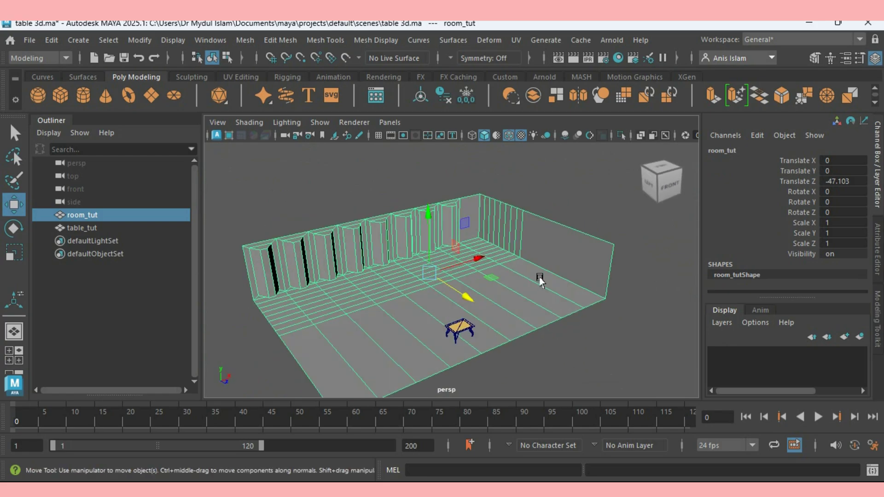
{"action": "left_click", "coordinate": [456, 328]}
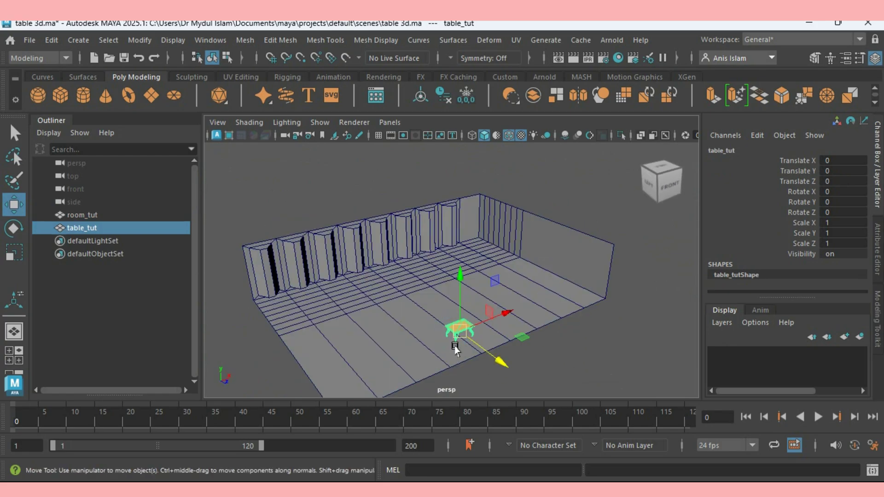
{"action": "left_click_drag", "start_coordinate": [465, 363], "coordinate": [458, 320], "text": "alt"}
{"action": "right_click_drag", "start_coordinate": [458, 320], "coordinate": [509, 395], "text": "alt"}
{"action": "left_click", "coordinate": [422, 336]}
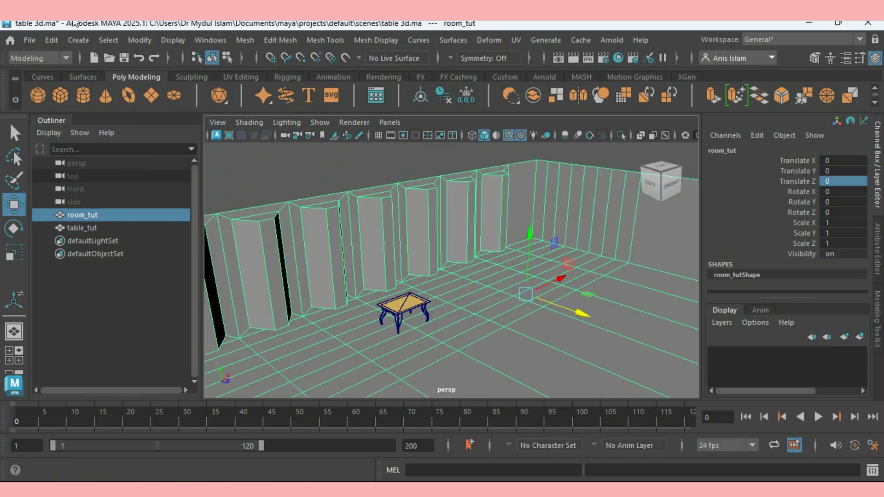
Create a spot light and move it up to the wall's upper edge, at about X -5.8, Y 18.2, Z -11.2
{"action": "left_click", "coordinate": [79, 40]}
{"action": "left_click", "coordinate": [184, 116]}
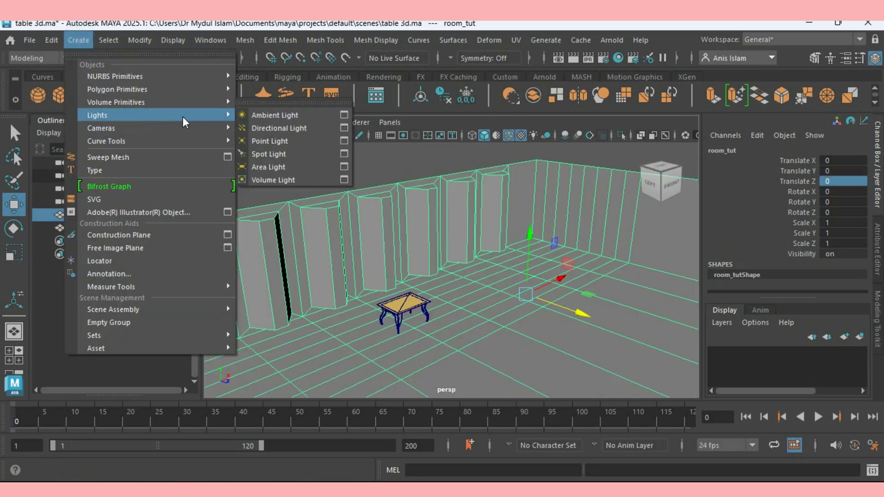
{"action": "left_click", "coordinate": [278, 156]}
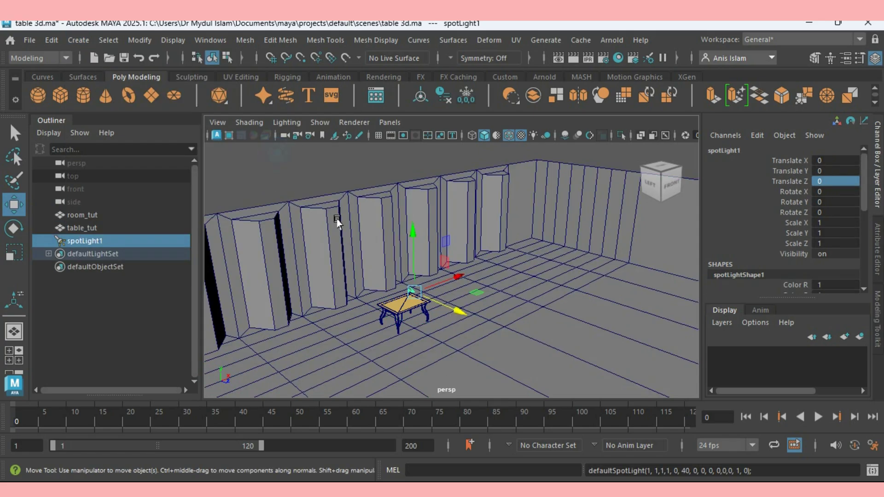
{"action": "left_click_drag", "start_coordinate": [510, 331], "coordinate": [495, 362], "text": "alt"}
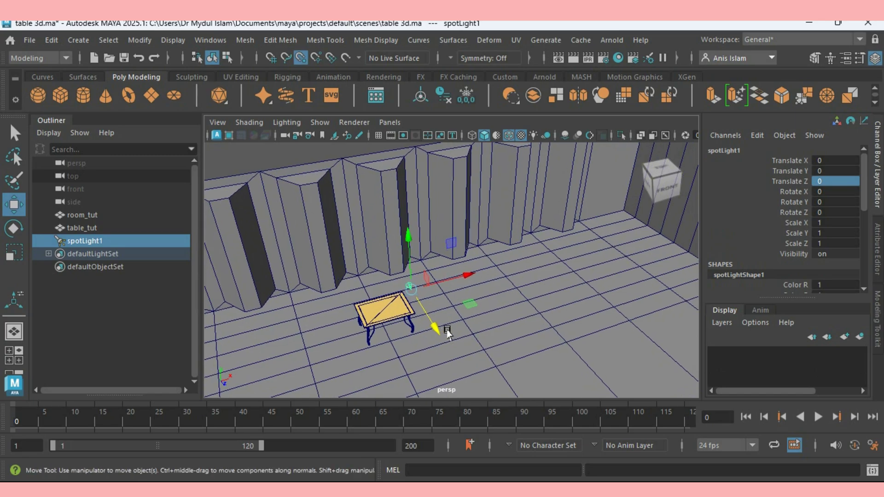
{"action": "left_click_drag", "start_coordinate": [405, 292], "coordinate": [333, 176]}
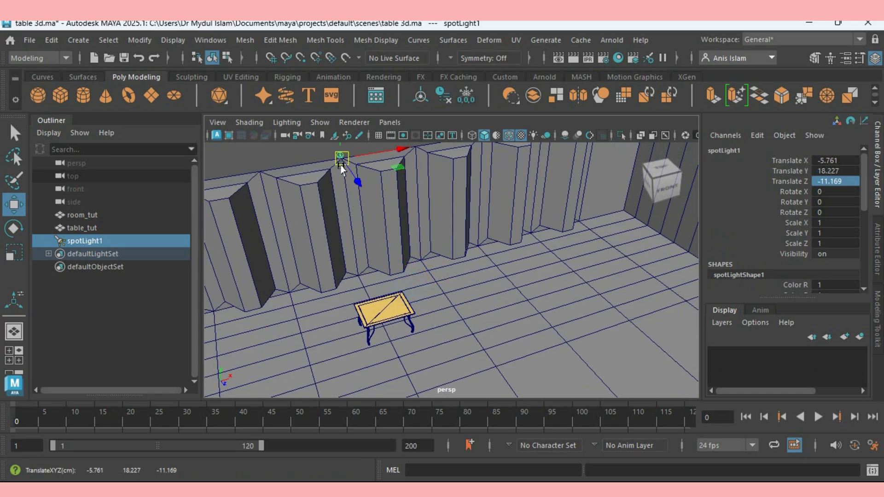
Turn the spot light around its vertical axis by setting Rotate Y to 180
{"action": "left_click", "coordinate": [13, 228]}
{"action": "left_click_drag", "start_coordinate": [326, 182], "coordinate": [393, 174]}
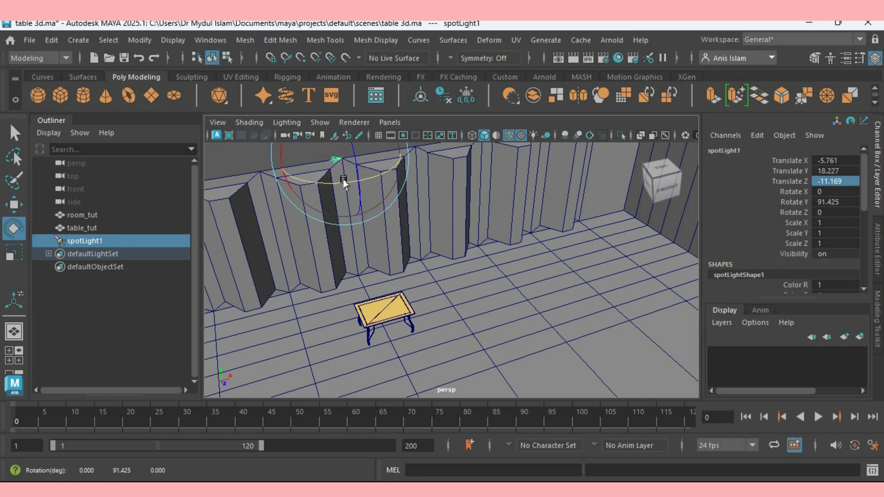
{"action": "left_click_drag", "start_coordinate": [328, 184], "coordinate": [324, 187]}
{"action": "double_click", "coordinate": [829, 201]}
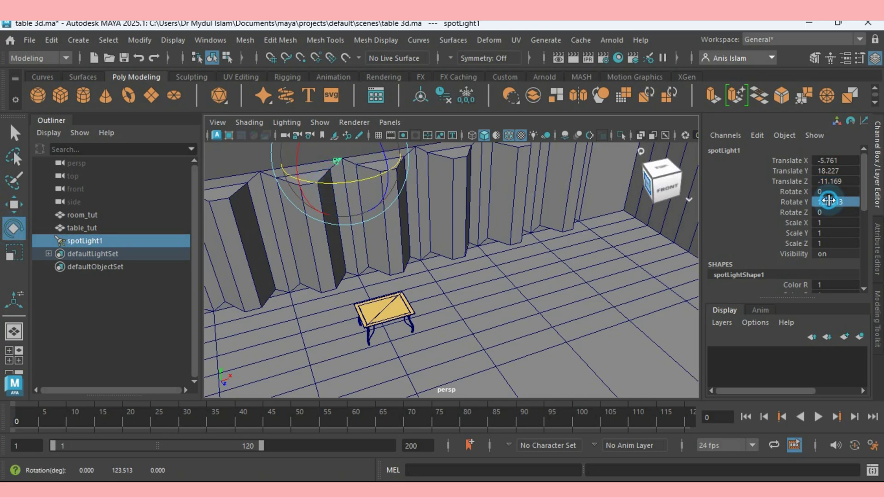
{"action": "type", "text": "180"}
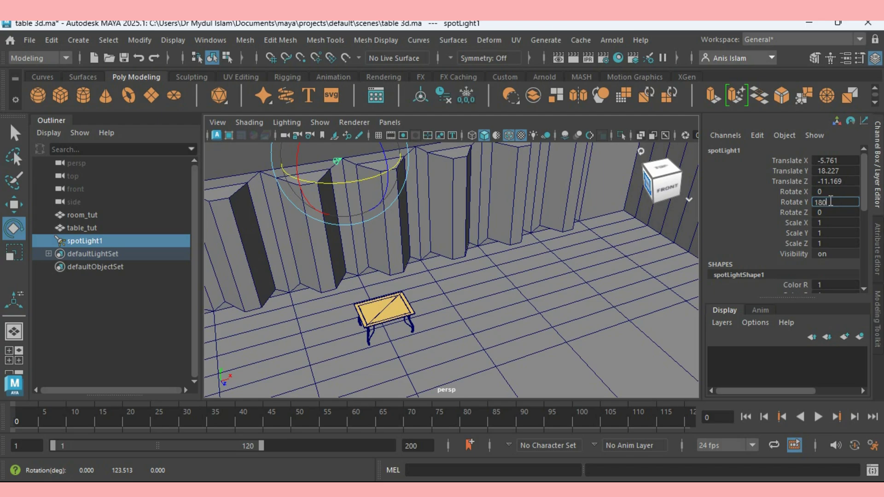
{"action": "key", "text": "Return"}
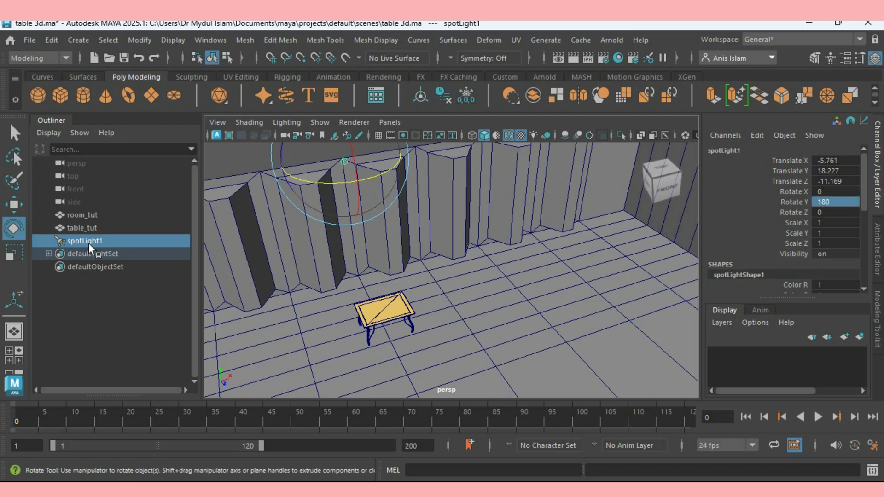
Lower the spot light to about Y 12.7, keeping it beside the wall
{"action": "key", "text": "w"}
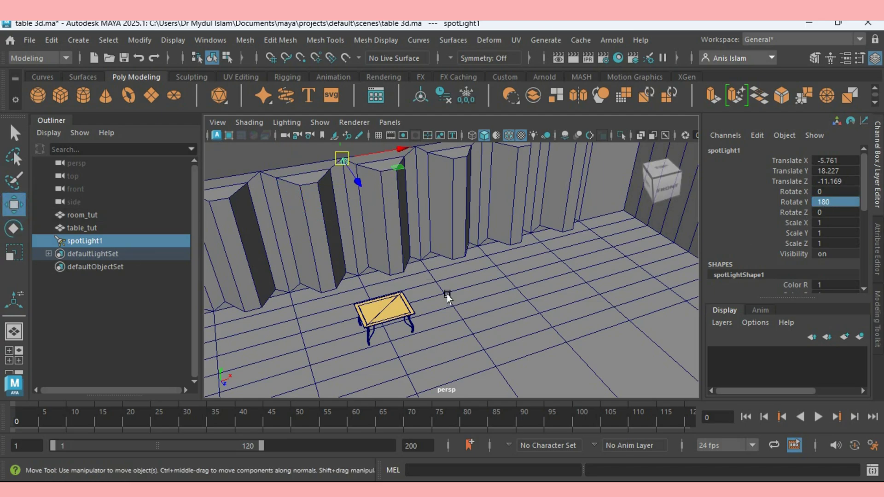
{"action": "left_click_drag", "start_coordinate": [495, 299], "coordinate": [474, 290], "text": "alt"}
{"action": "left_click_drag", "start_coordinate": [367, 152], "coordinate": [420, 340]}
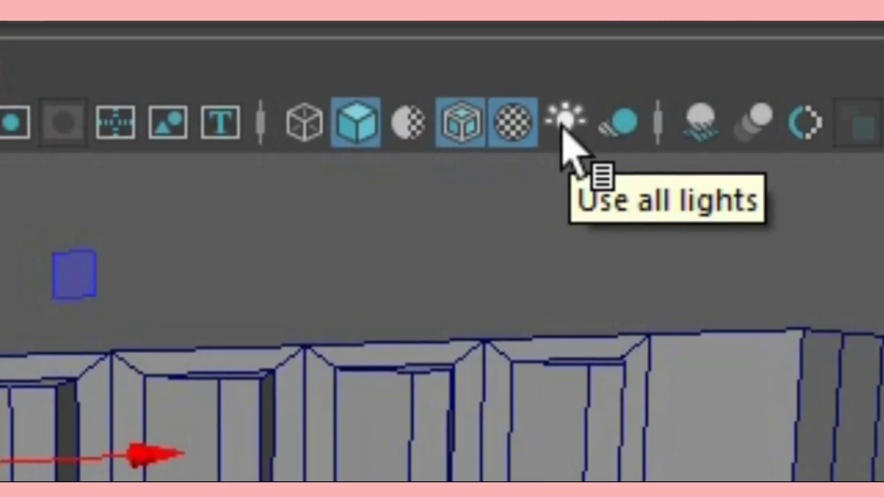
Light the viewport with all scene lights and tilt the spot light down to about -48.4 in Rotate X, aiming at the table
{"action": "left_click", "coordinate": [418, 57]}
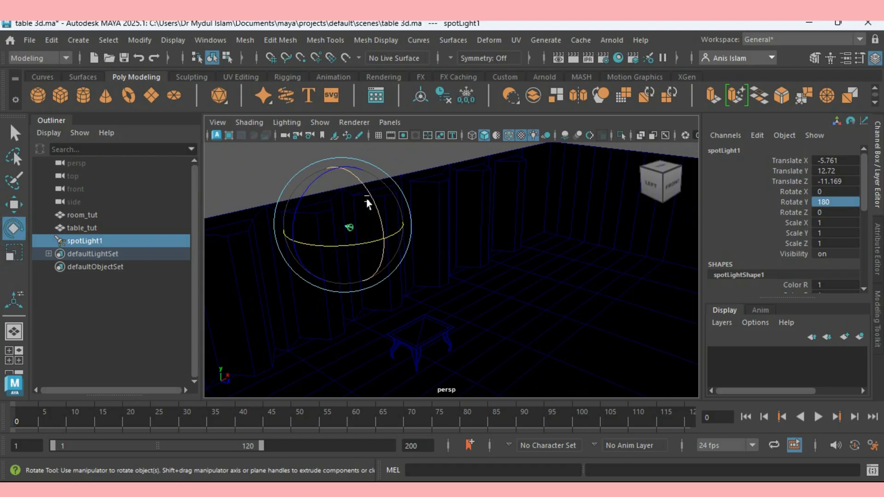
{"action": "left_click_drag", "start_coordinate": [367, 197], "coordinate": [373, 253]}
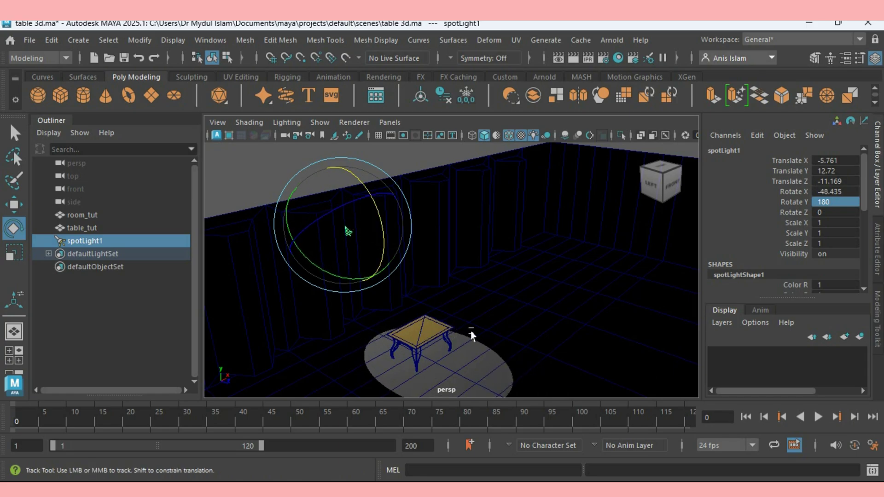
{"action": "mouse_move", "coordinate": [474, 339]}
{"action": "left_mouse_down", "text": "alt"}
{"action": "mouse_move", "coordinate": [465, 326]}
{"action": "mouse_move", "coordinate": [462, 338]}
{"action": "left_mouse_up", "text": "alt"}
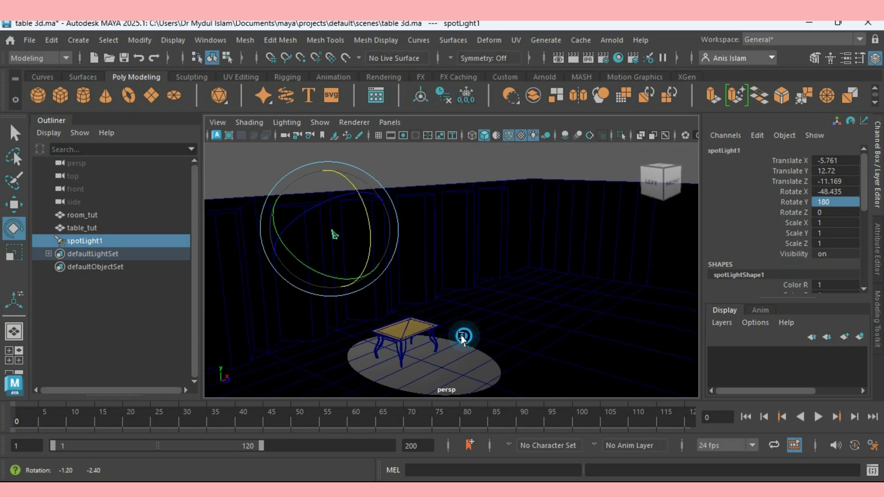
Start rendering the scene in the Arnold RenderView, then minimize the render window
{"action": "left_click", "coordinate": [605, 40]}
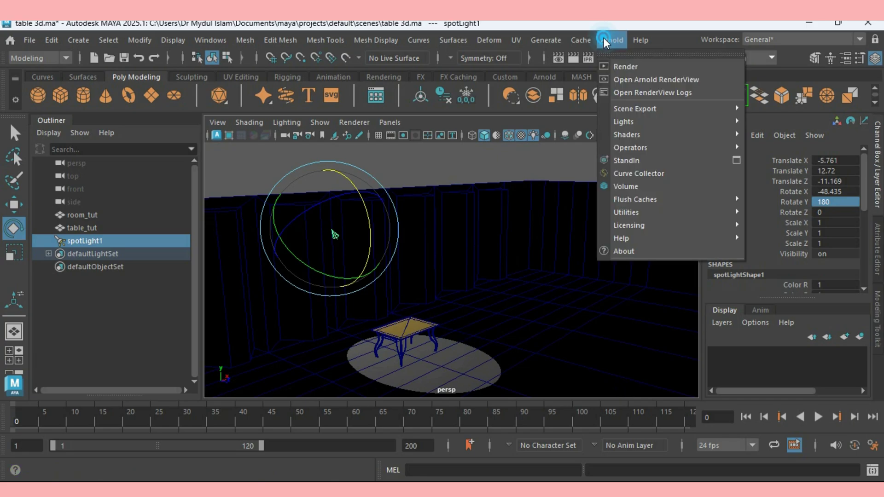
{"action": "left_click", "coordinate": [651, 81]}
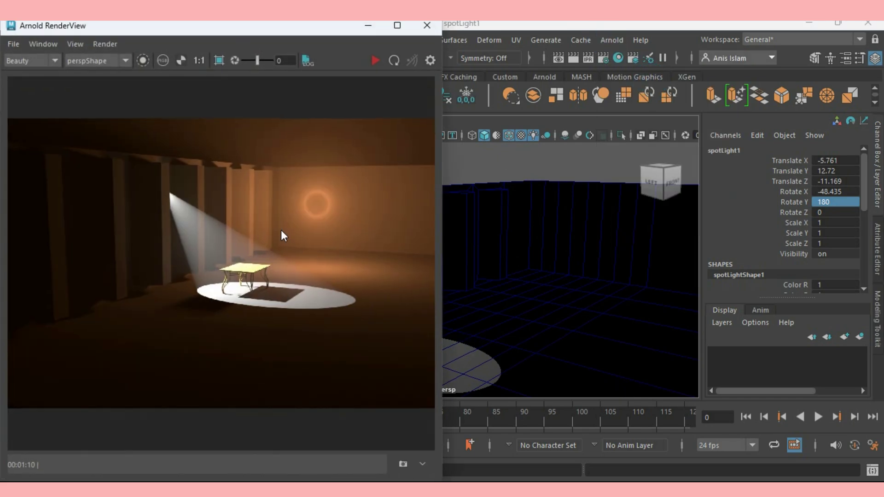
{"action": "left_click", "coordinate": [374, 60]}
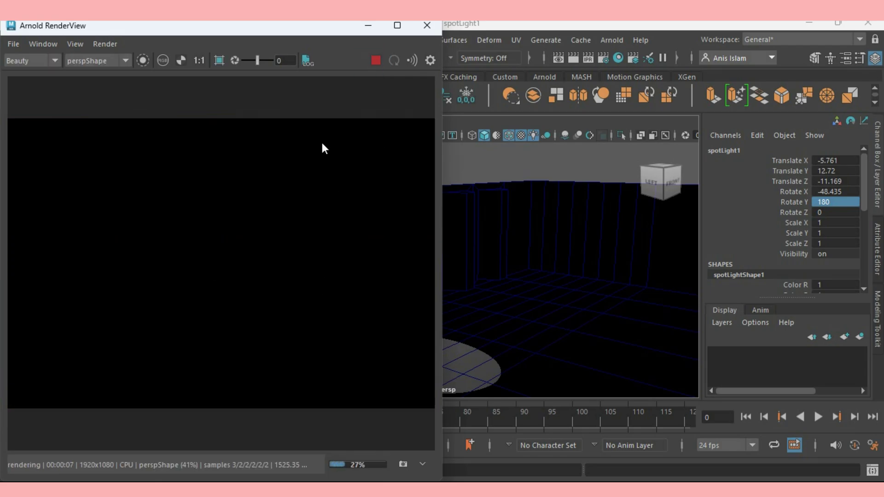
{"action": "left_click", "coordinate": [366, 24]}
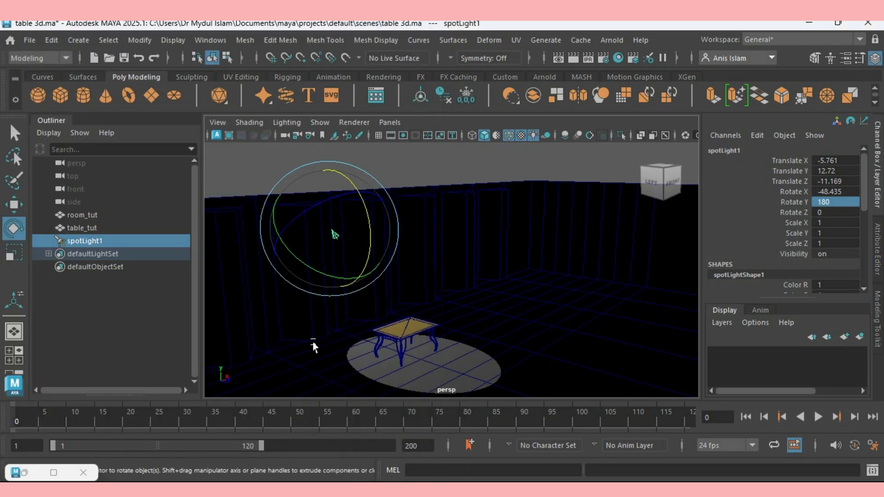
Set the spot light's Arnold exposure to 14
{"action": "left_click", "coordinate": [89, 240]}
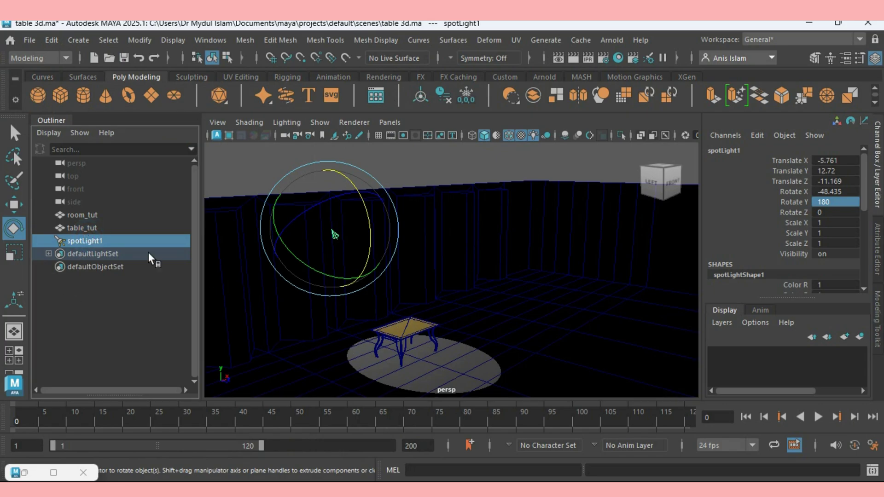
{"action": "left_click", "coordinate": [878, 248]}
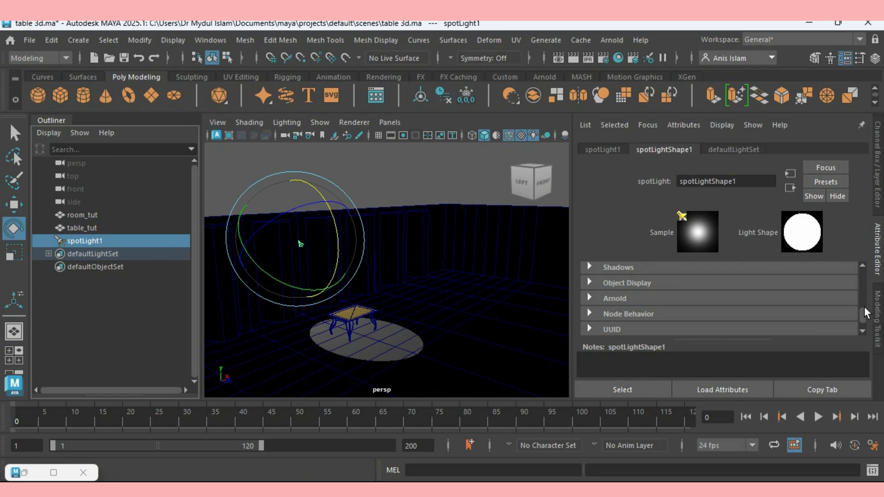
{"action": "left_click_drag", "start_coordinate": [863, 307], "coordinate": [861, 243]}
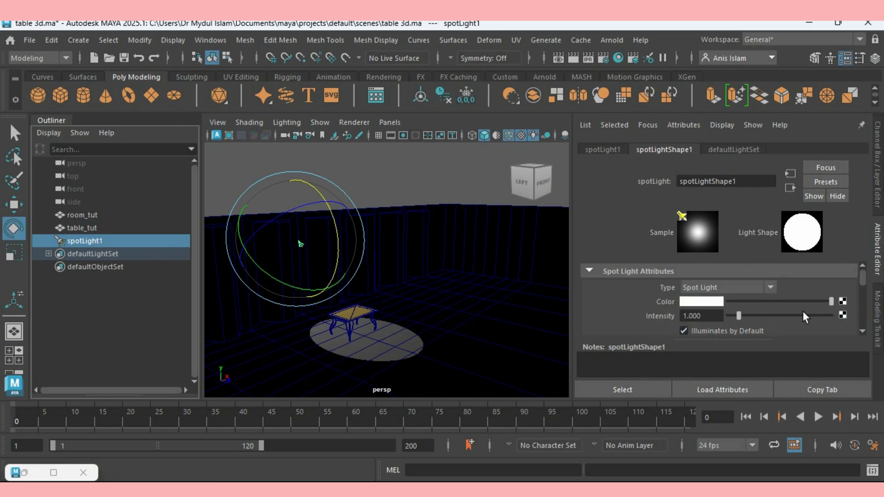
{"action": "left_click_drag", "start_coordinate": [860, 276], "coordinate": [861, 310]}
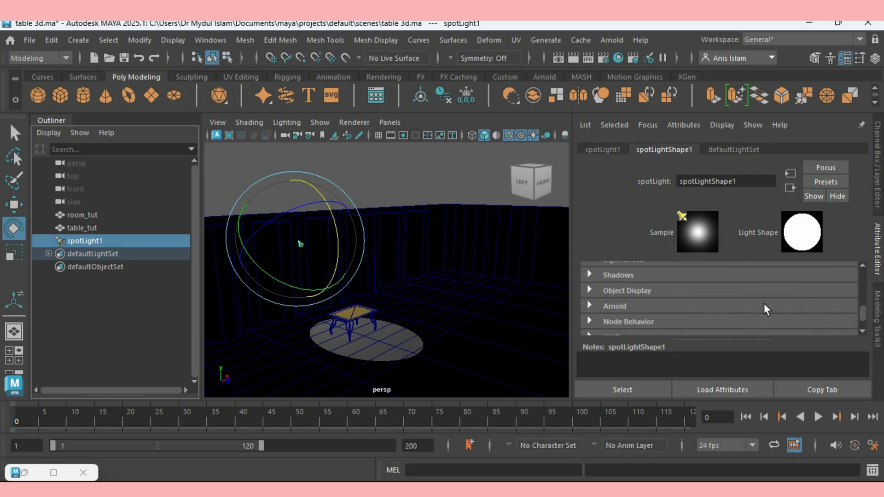
{"action": "left_click", "coordinate": [590, 306]}
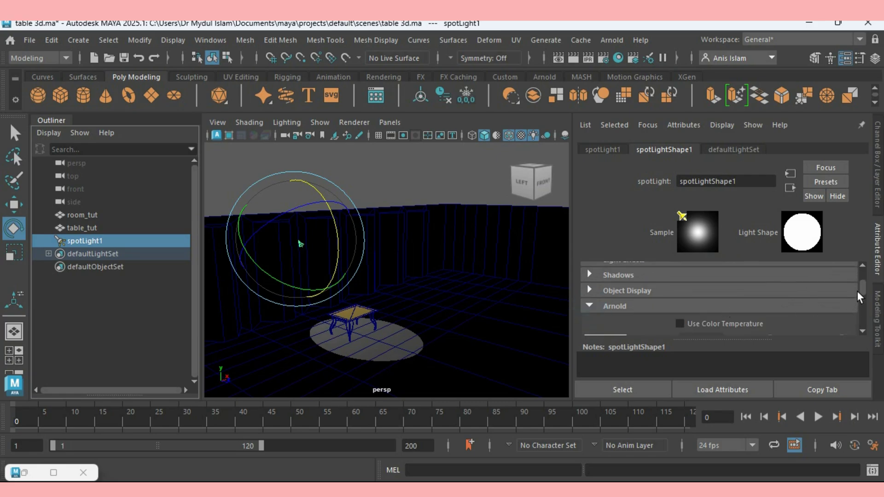
{"action": "left_click_drag", "start_coordinate": [858, 291], "coordinate": [860, 291]}
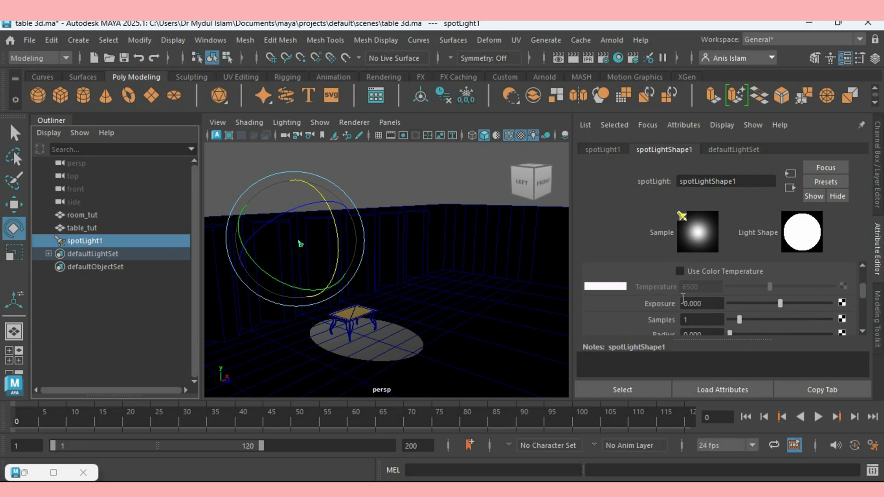
{"action": "left_click", "coordinate": [703, 303]}
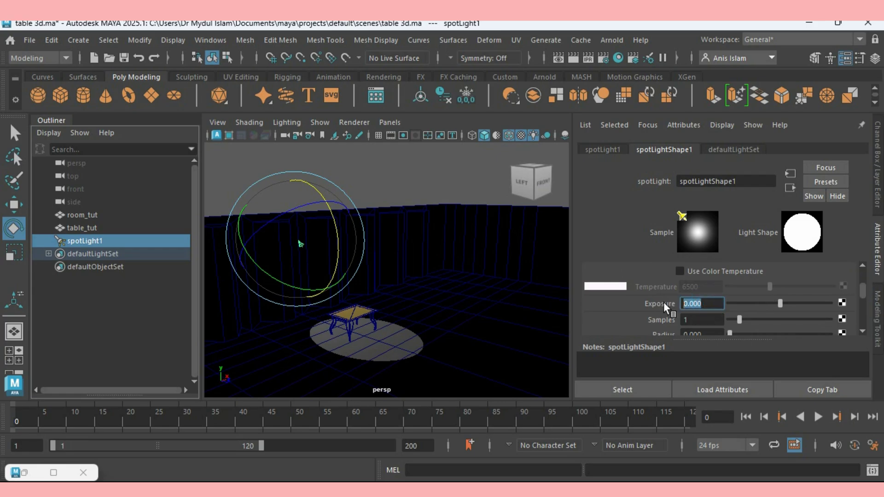
{"action": "type", "text": "14"}
{"action": "key", "text": "Return"}
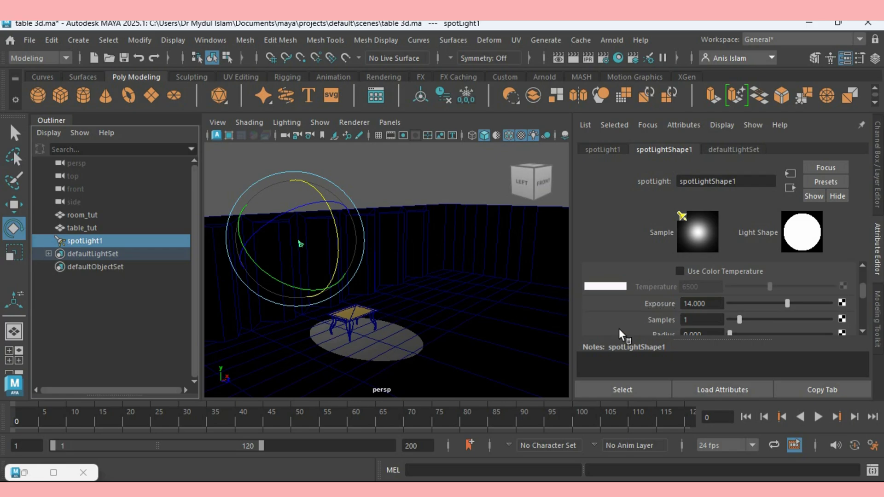
Set the spot light's Arnold samples to 5 and check the result in the Arnold RenderView
{"action": "left_click", "coordinate": [702, 319]}
{"action": "type", "text": "5"}
{"action": "key", "text": "Return"}
{"action": "left_click", "coordinate": [20, 473]}
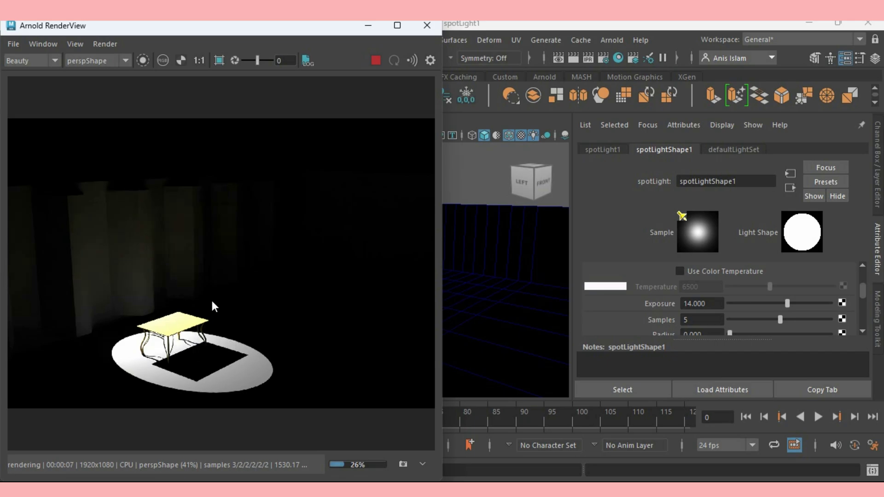
{"action": "left_click", "coordinate": [367, 26]}
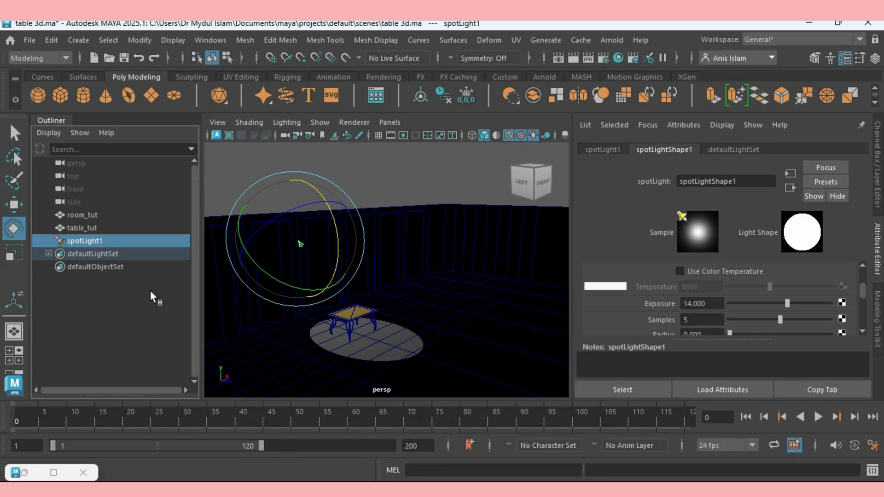
Create an aiAtmosphereVolume as the environment atmosphere in the Arnold render settings and check the render
{"action": "left_click", "coordinate": [208, 43]}
{"action": "mouse_move", "coordinate": [306, 134]}
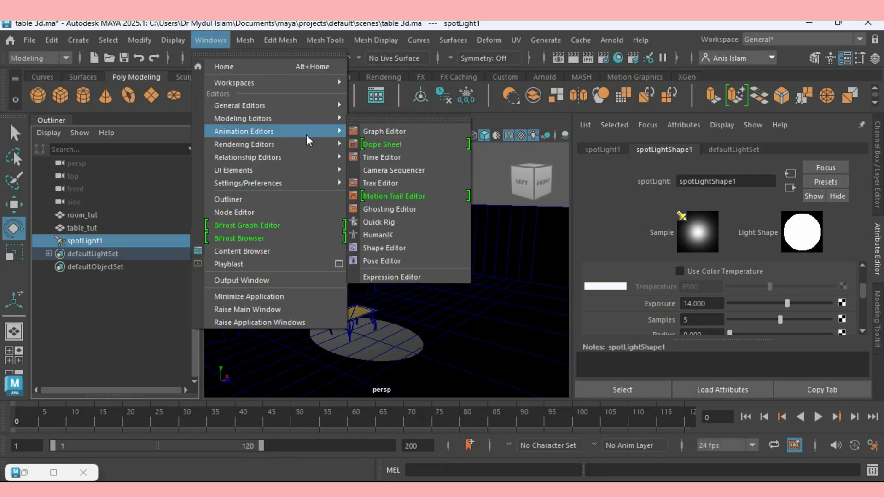
{"action": "left_click", "coordinate": [395, 161]}
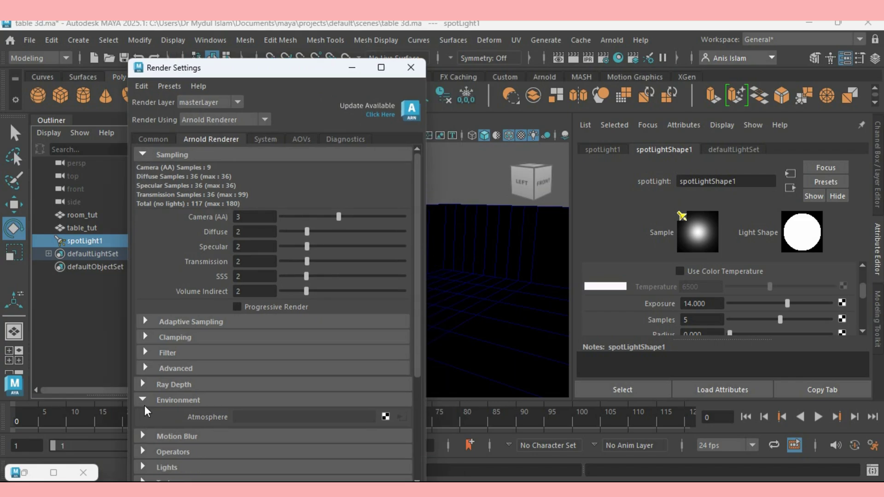
{"action": "left_click", "coordinate": [140, 400]}
{"action": "left_click", "coordinate": [140, 400]}
{"action": "left_click", "coordinate": [385, 416]}
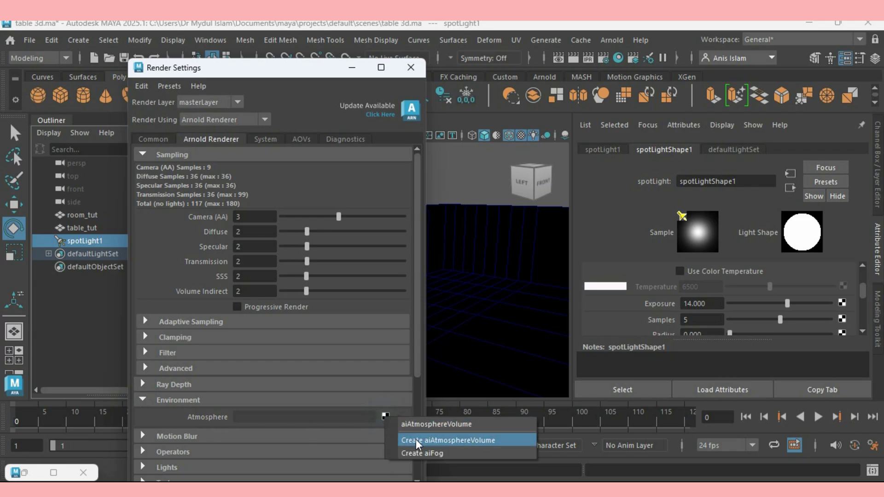
{"action": "left_click", "coordinate": [456, 440]}
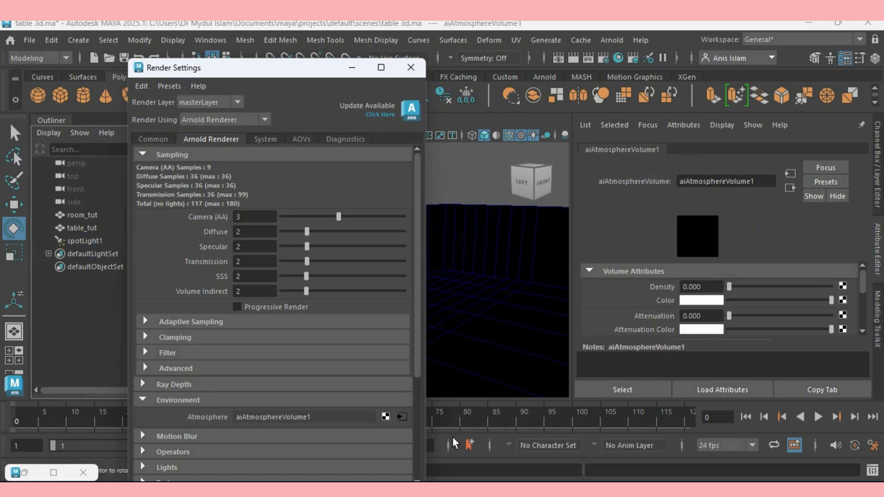
{"action": "left_click", "coordinate": [26, 475]}
{"action": "left_click", "coordinate": [25, 474]}
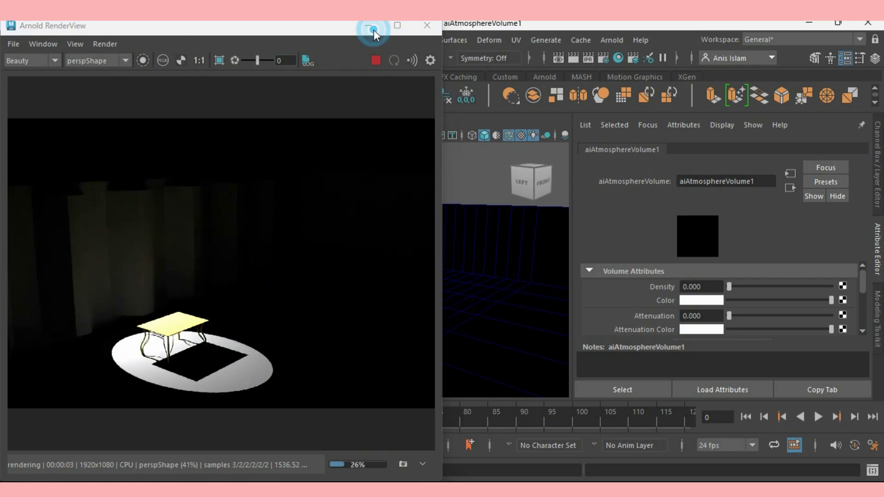
{"action": "left_click", "coordinate": [368, 26]}
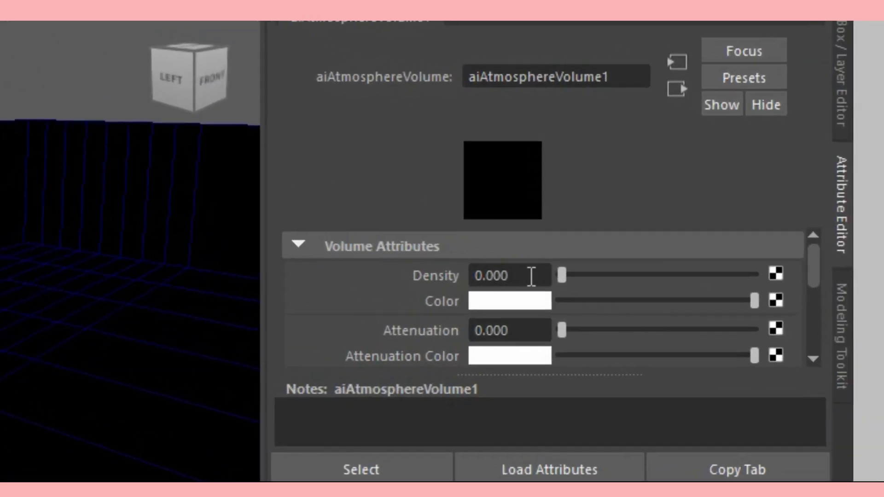
Set the atmosphere volume's density to 0.004 and check the light beam in the Arnold RenderView
{"action": "left_click", "coordinate": [700, 286]}
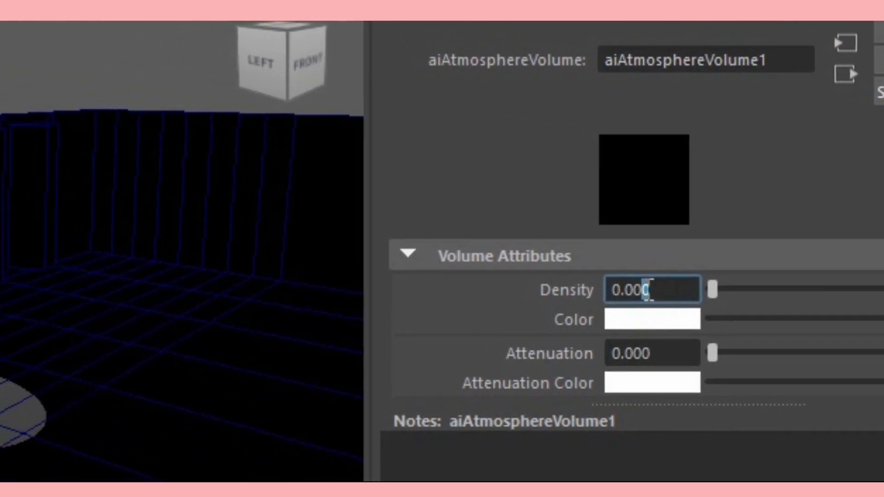
{"action": "type", "text": "4"}
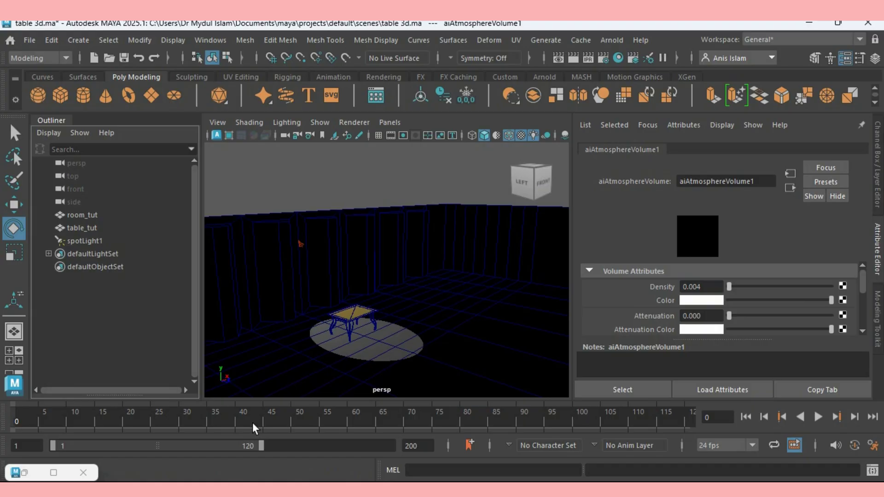
{"action": "left_click", "coordinate": [21, 472]}
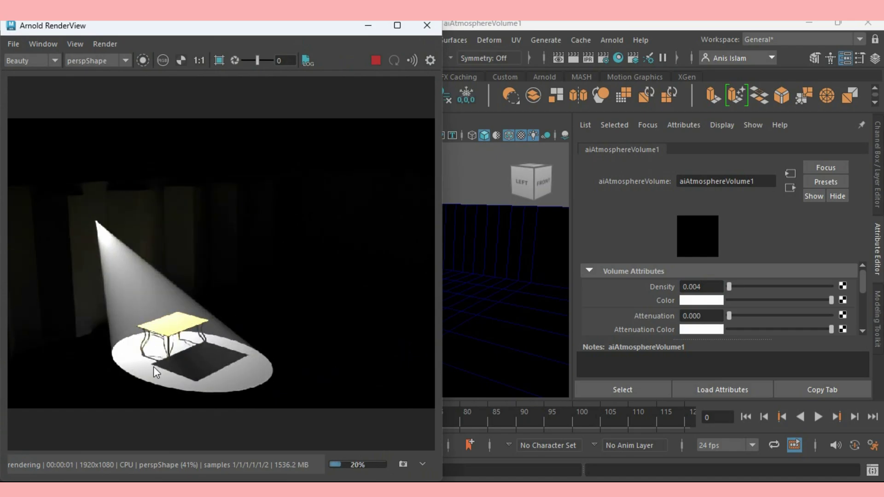
{"action": "left_click", "coordinate": [361, 31]}
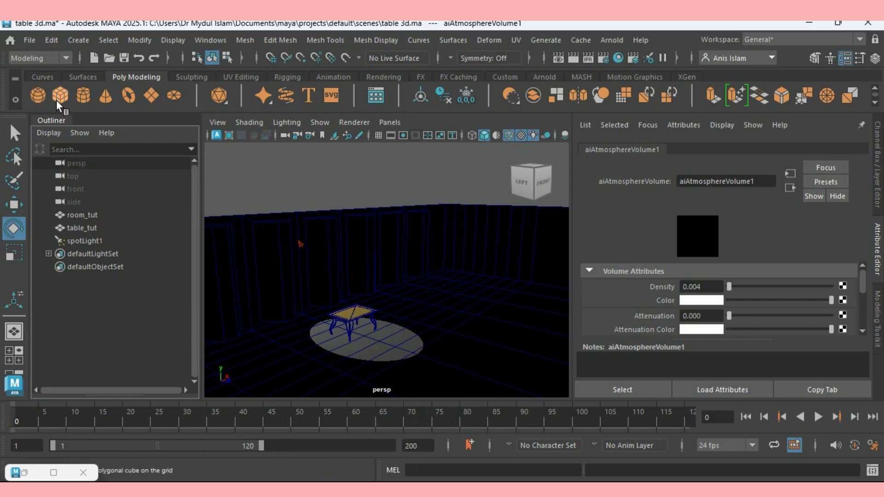
Create a polygon sphere, move it away from the table and raise it in front of the back wall, and check the render
{"action": "left_click", "coordinate": [42, 97]}
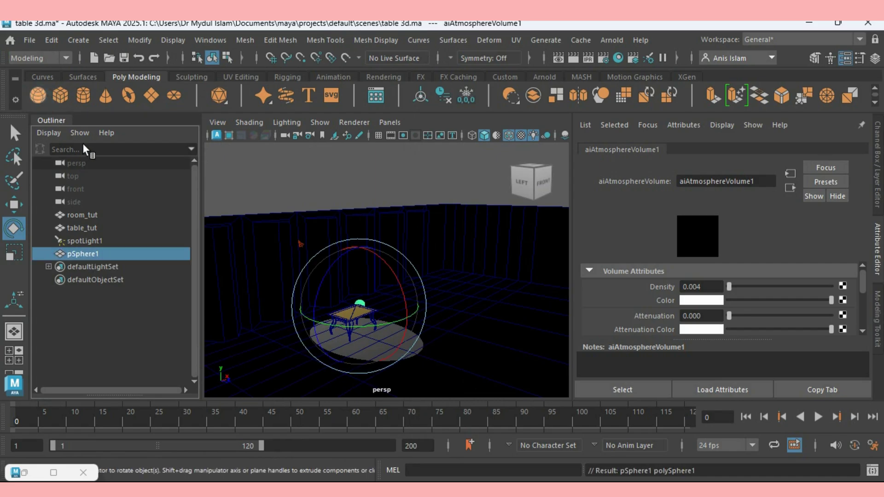
{"action": "left_click", "coordinate": [14, 208]}
{"action": "left_click_drag", "start_coordinate": [396, 293], "coordinate": [466, 286]}
{"action": "left_click_drag", "start_coordinate": [436, 227], "coordinate": [479, 271]}
{"action": "left_click", "coordinate": [31, 472]}
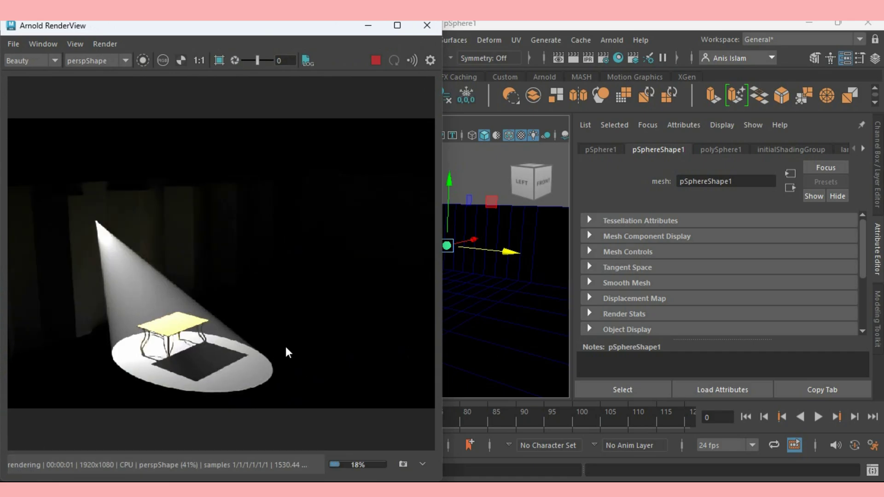
{"action": "left_click", "coordinate": [368, 26]}
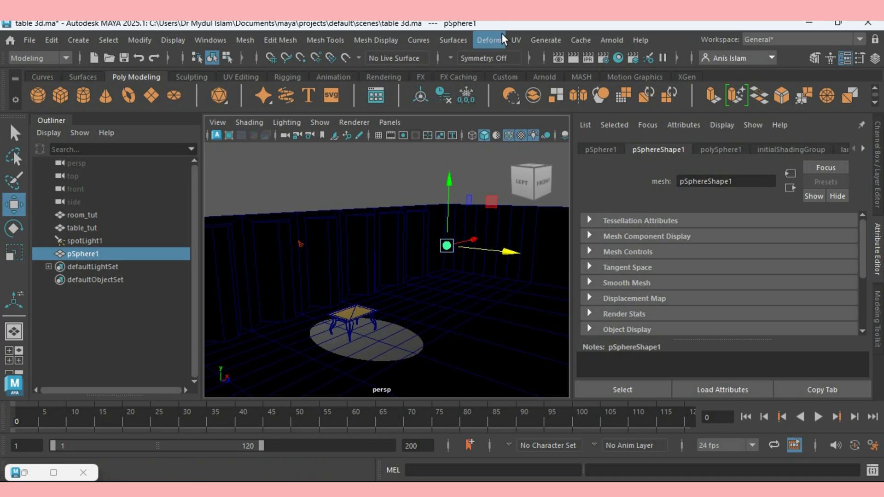
Convert the sphere into an Arnold mesh light
{"action": "left_click", "coordinate": [606, 41]}
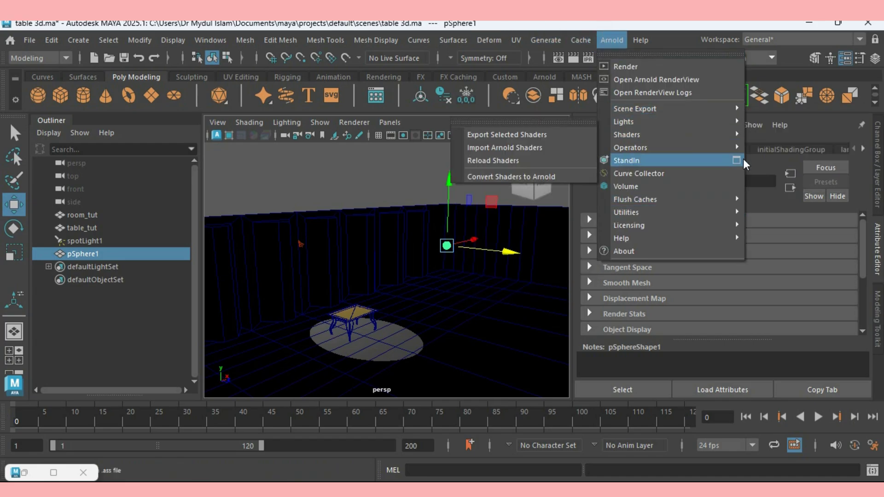
{"action": "mouse_move", "coordinate": [730, 114]}
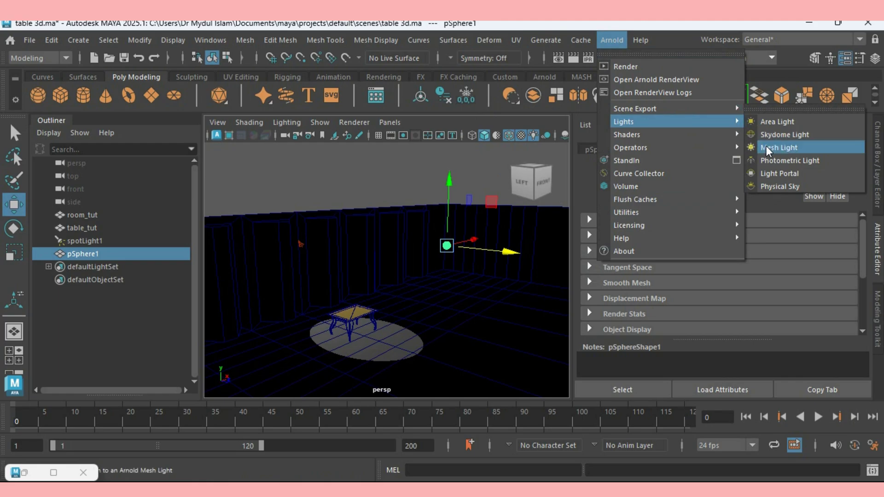
{"action": "left_click", "coordinate": [769, 147]}
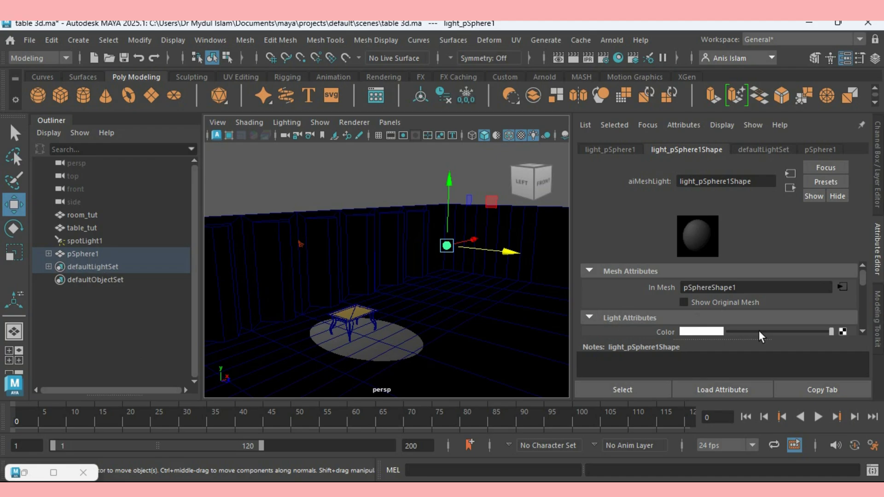
Set the mesh light's color to the orange from the color history and check it in the Arnold RenderView
{"action": "left_click_drag", "start_coordinate": [863, 278], "coordinate": [863, 282]}
{"action": "left_click", "coordinate": [694, 273]}
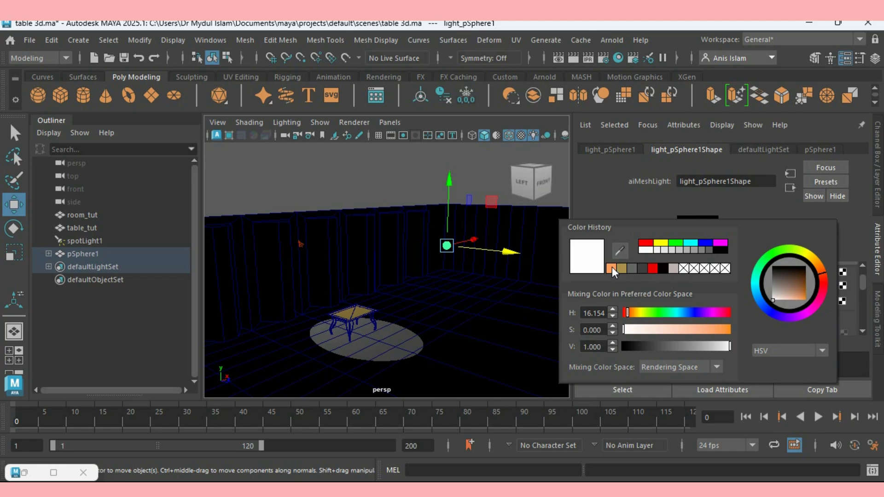
{"action": "left_click", "coordinate": [613, 269]}
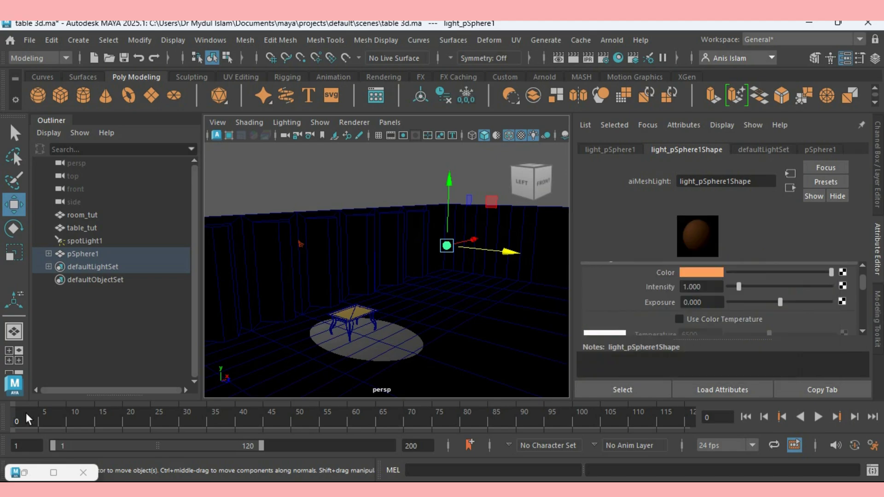
{"action": "left_click", "coordinate": [29, 477]}
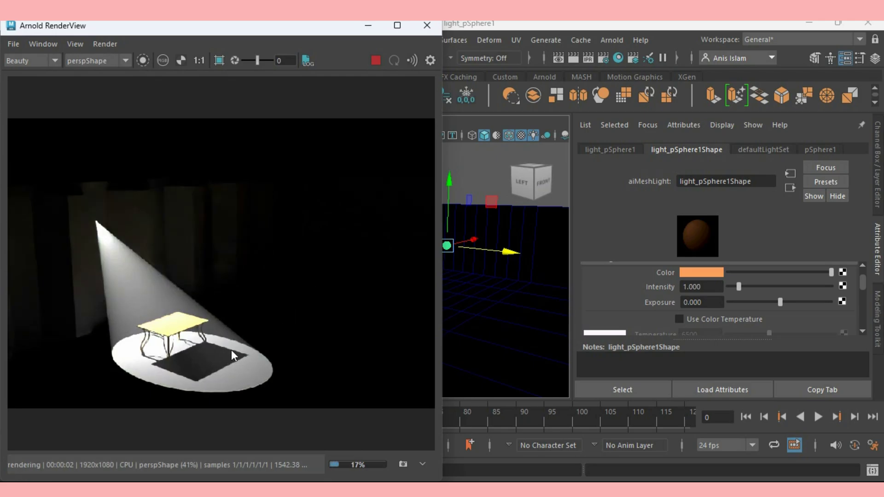
{"action": "left_click", "coordinate": [370, 28]}
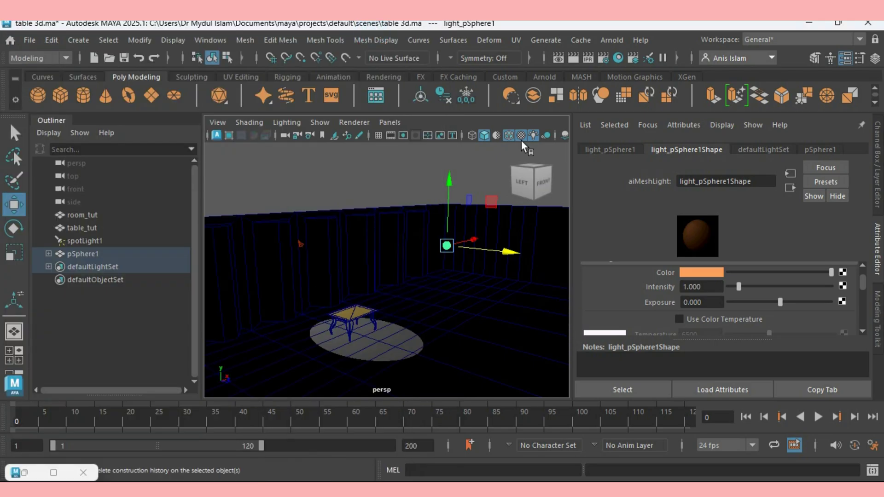
Select the mesh light under pSphere1, set its intensity to 14 and check the render
{"action": "left_click", "coordinate": [50, 255]}
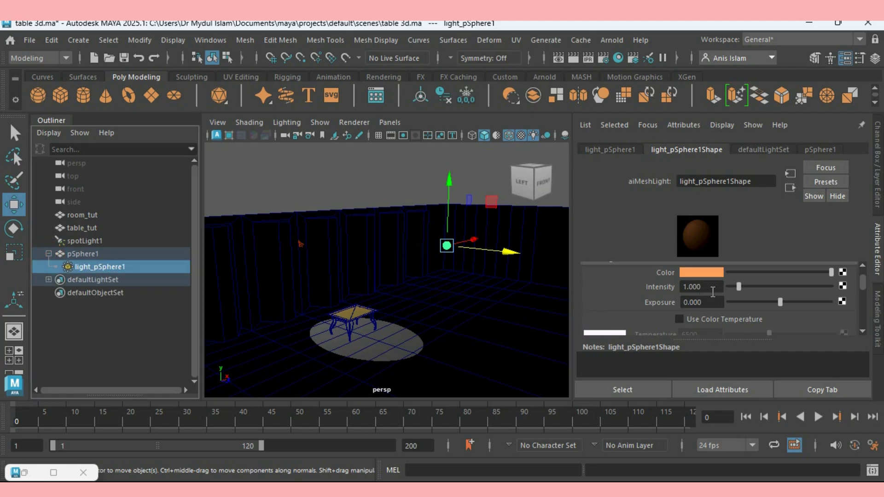
{"action": "double_click", "coordinate": [701, 286]}
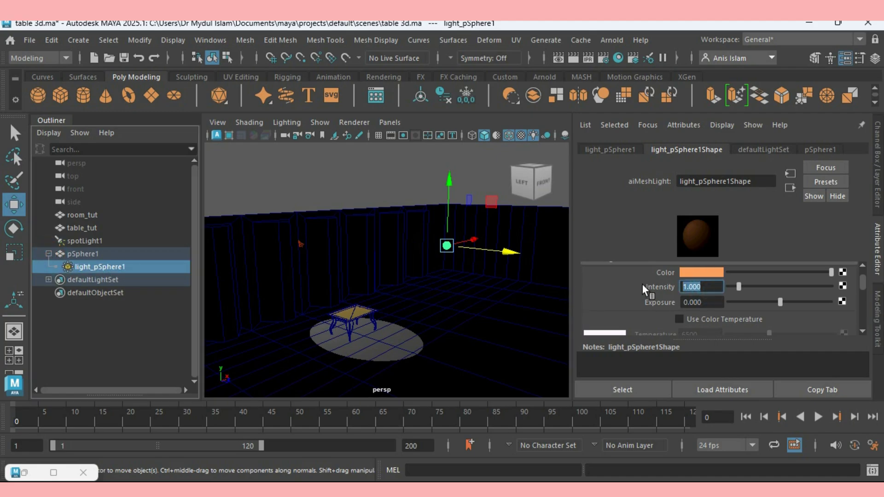
{"action": "type", "text": "14"}
{"action": "key", "text": "Return"}
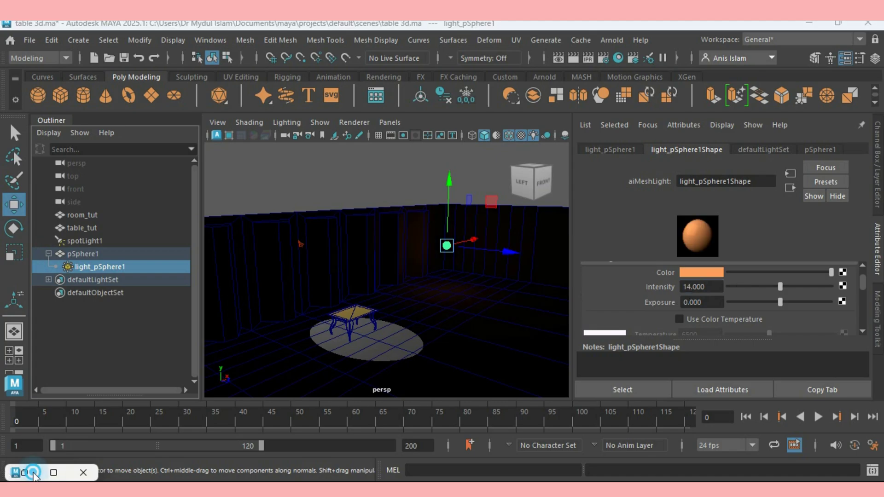
{"action": "left_click", "coordinate": [28, 475]}
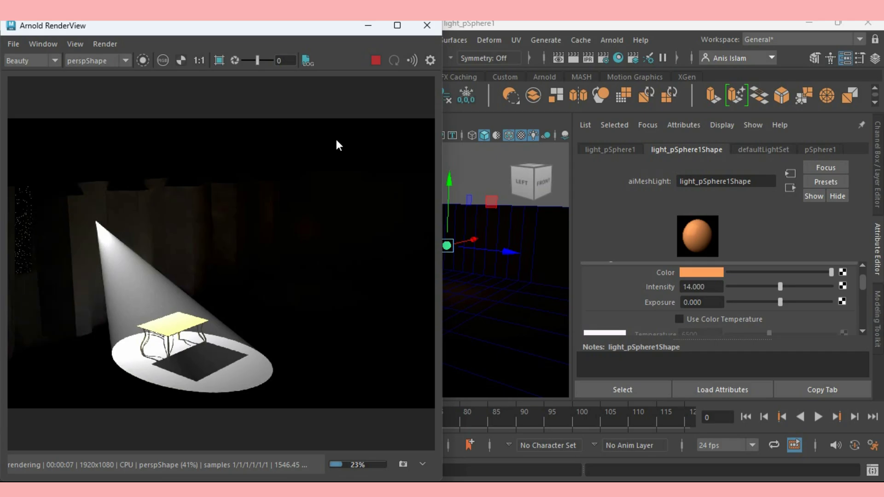
{"action": "left_click", "coordinate": [368, 26]}
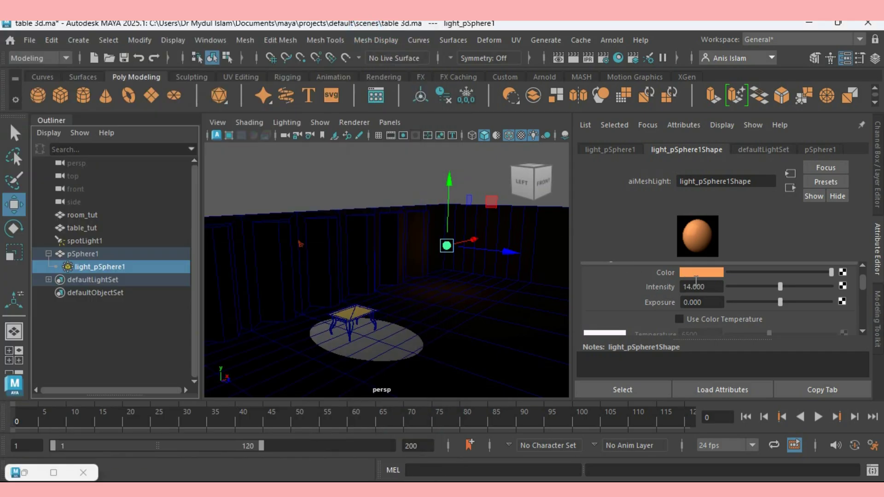
Set the mesh light's intensity to 5 and exposure to 14, and show the Arnold RenderView
{"action": "double_click", "coordinate": [706, 287]}
{"action": "type", "text": "5"}
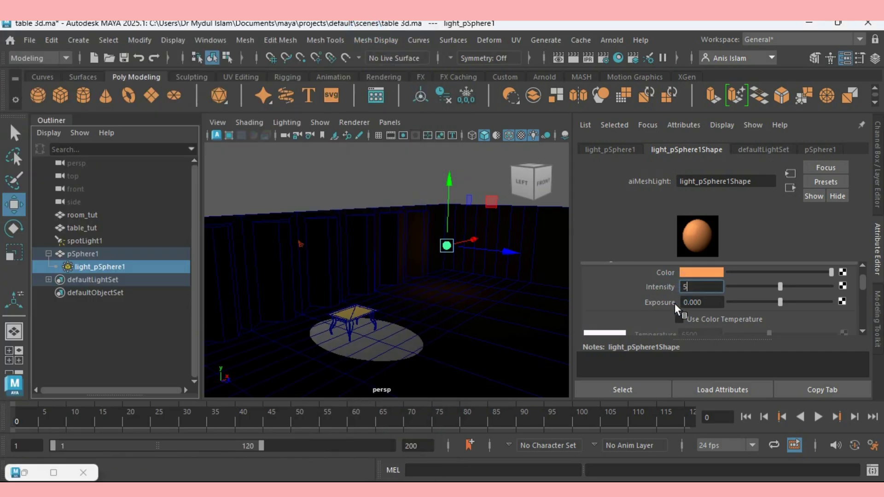
{"action": "double_click", "coordinate": [714, 304]}
{"action": "type", "text": "1"}
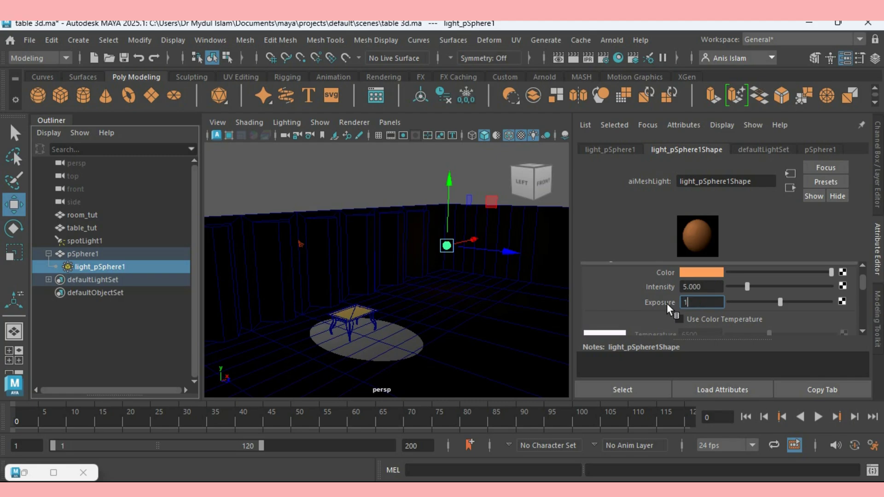
{"action": "type", "text": "4"}
{"action": "key", "text": "Return"}
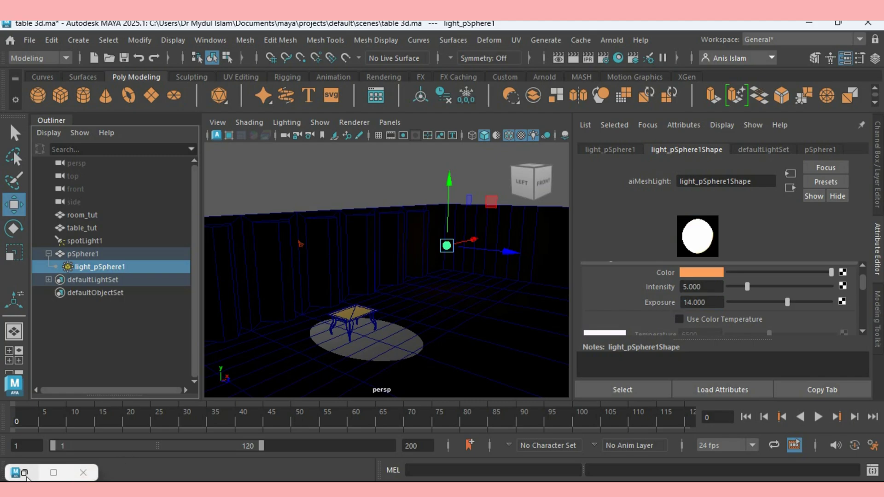
{"action": "double_click", "coordinate": [27, 474]}
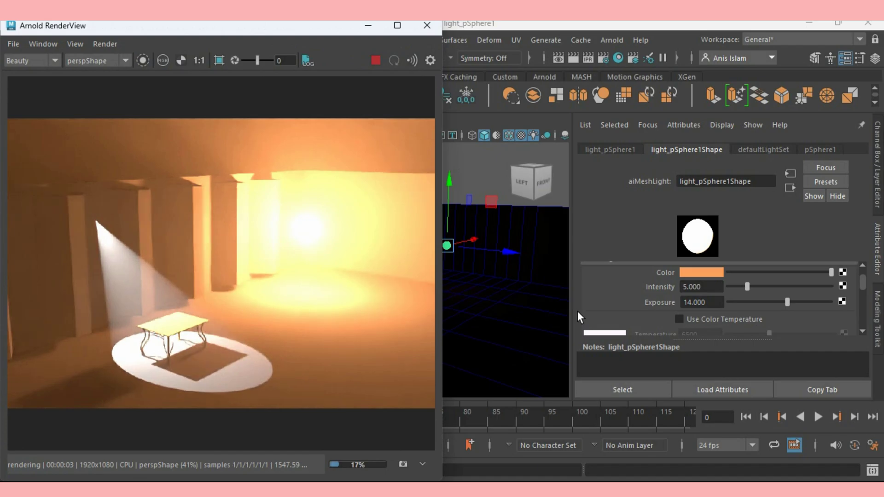
Set the mesh light's exposure to 10
{"action": "left_click_drag", "start_coordinate": [704, 307], "coordinate": [625, 305]}
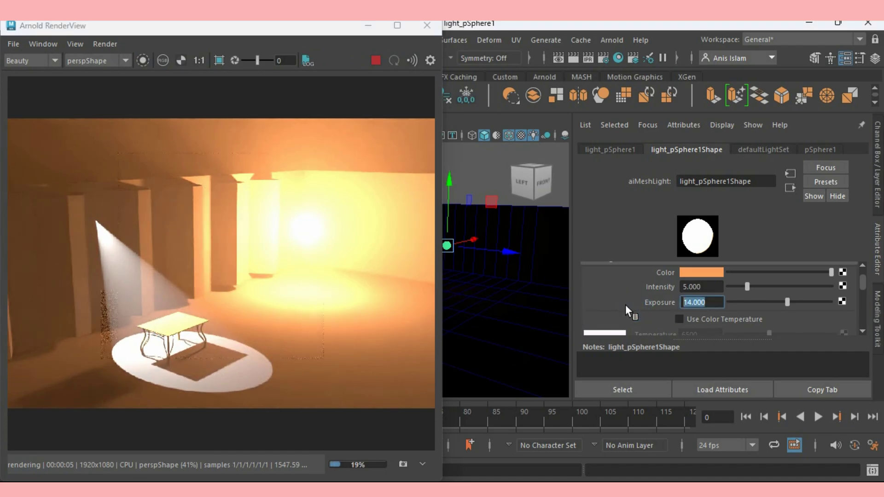
{"action": "type", "text": "10"}
{"action": "key", "text": "Return"}
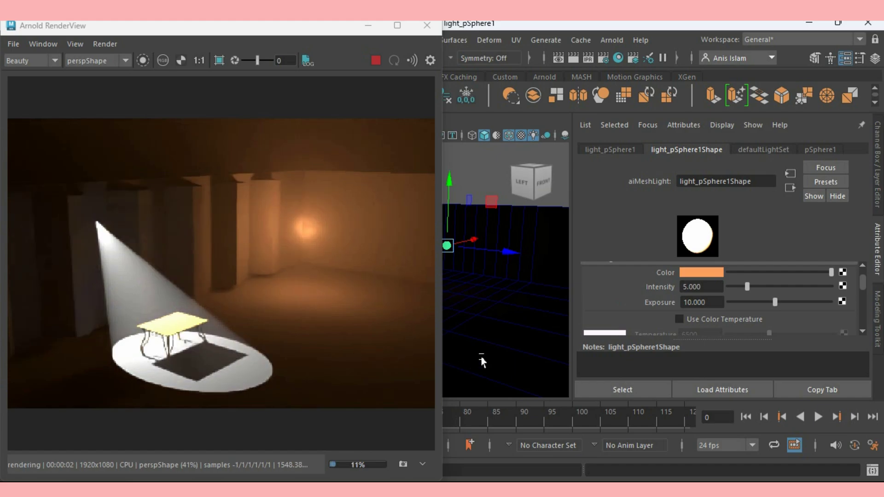
Move the mesh light farther from the table along its Z axis and check the glow in the render
{"action": "left_click_drag", "start_coordinate": [483, 363], "coordinate": [488, 343], "text": "alt"}
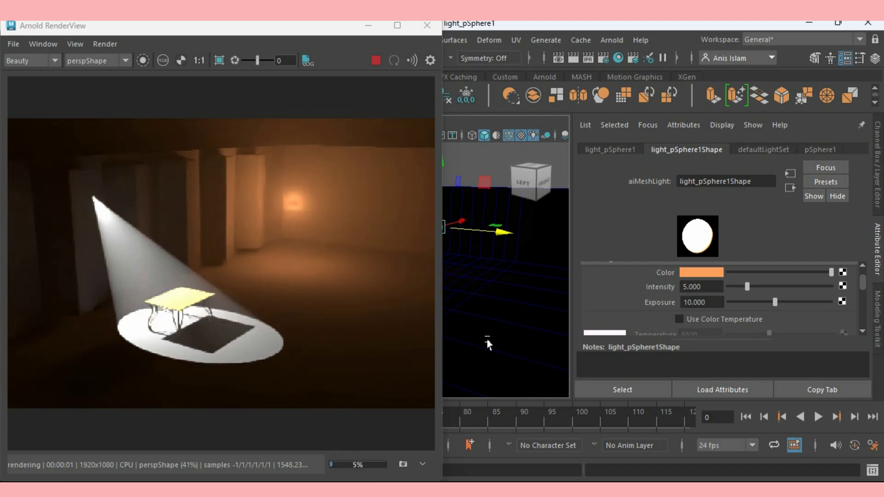
{"action": "left_click_drag", "start_coordinate": [505, 233], "coordinate": [532, 248]}
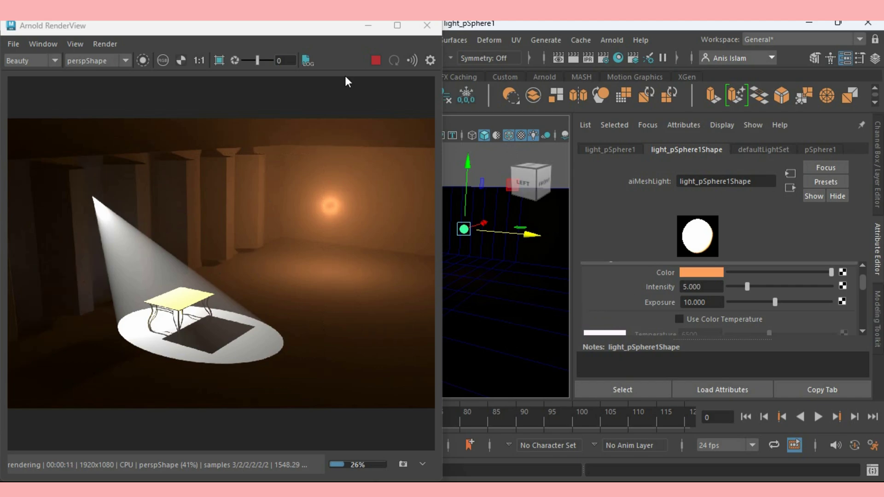
{"action": "left_click", "coordinate": [368, 26]}
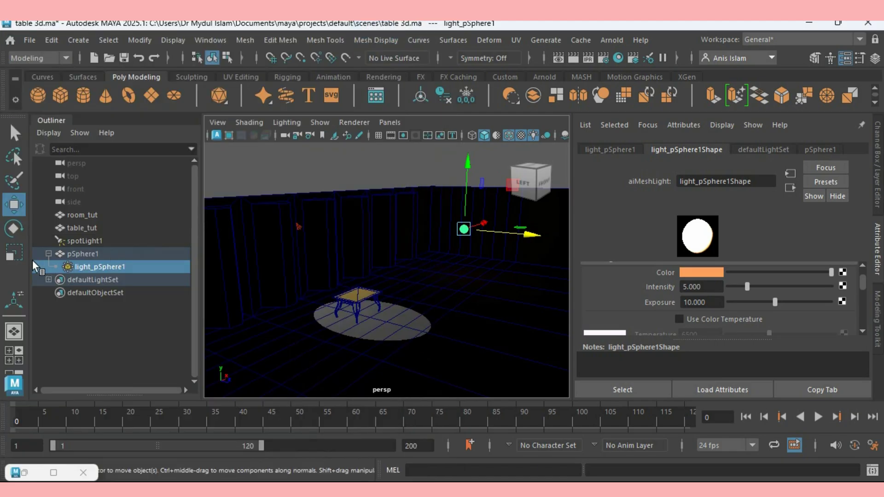
Scale pSphere1 up uniformly by about 1.5 and check the larger glow in the Arnold RenderView
{"action": "left_click", "coordinate": [82, 254]}
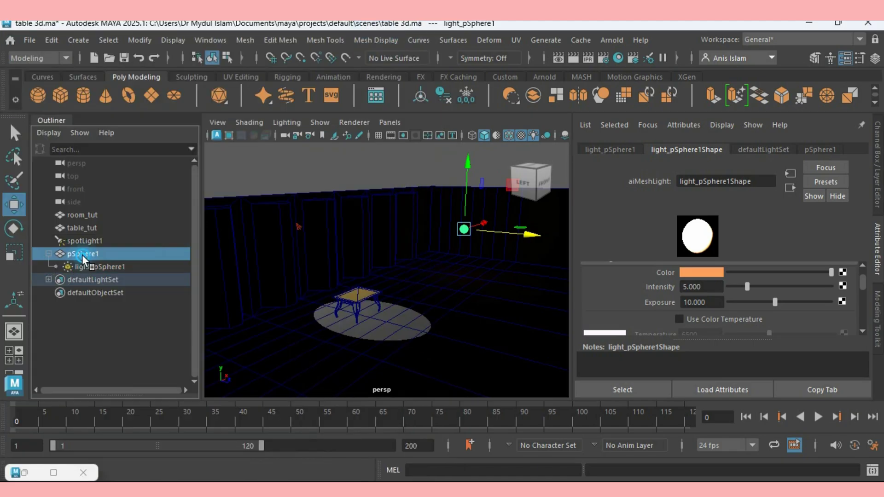
{"action": "left_click", "coordinate": [20, 251]}
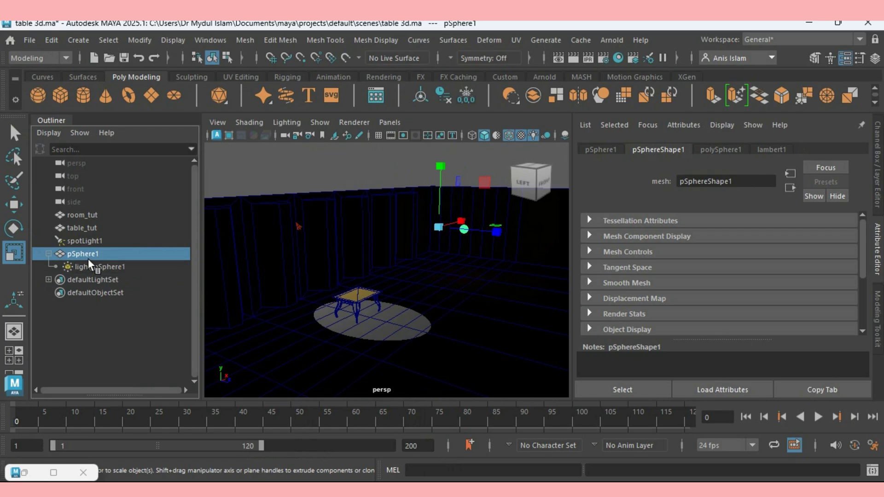
{"action": "left_click", "coordinate": [436, 231]}
{"action": "left_click_drag", "start_coordinate": [435, 230], "coordinate": [449, 263]}
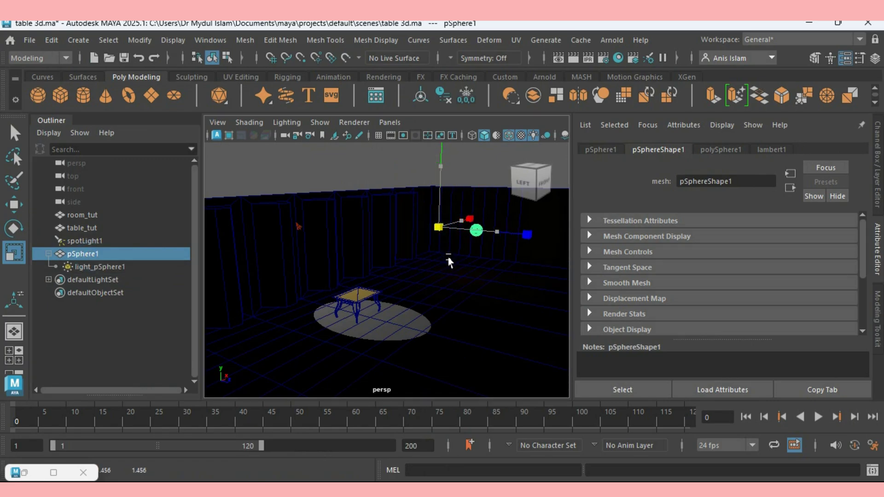
{"action": "left_click", "coordinate": [23, 472]}
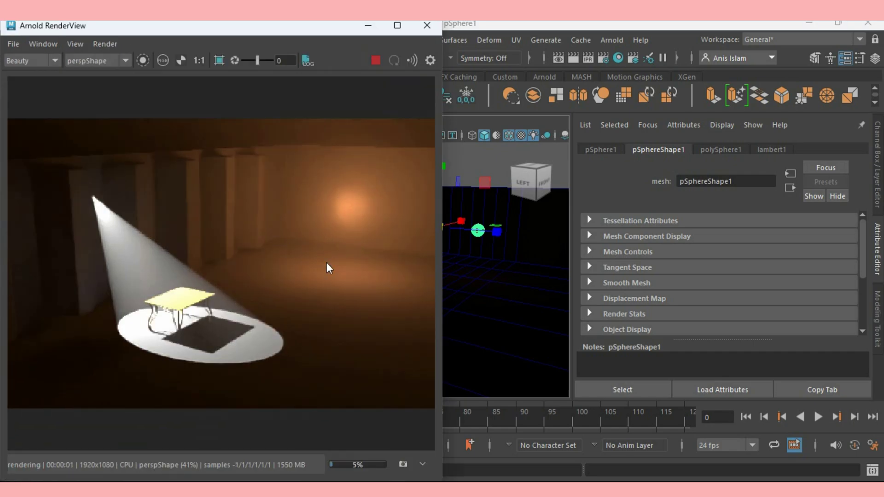